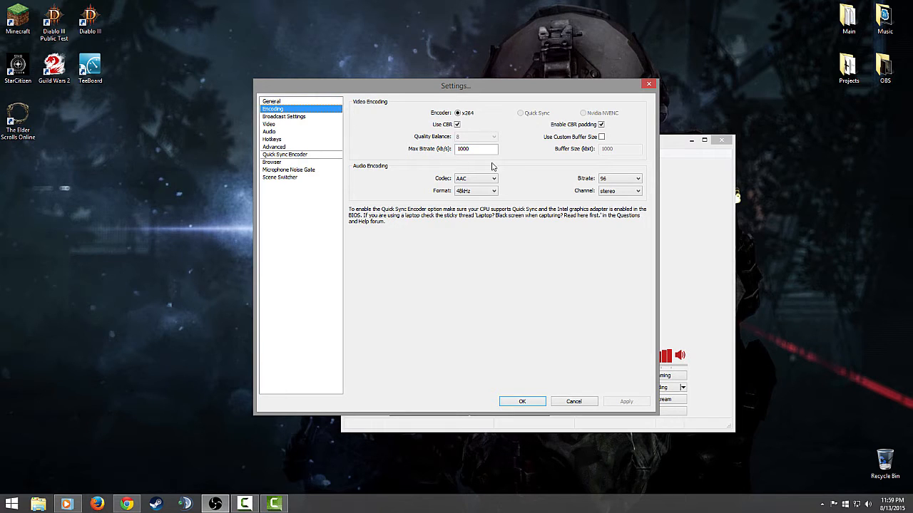
Turn off Use CBR in the video encoding settings and set the quality balance to 10.
mouse_move(497, 151)
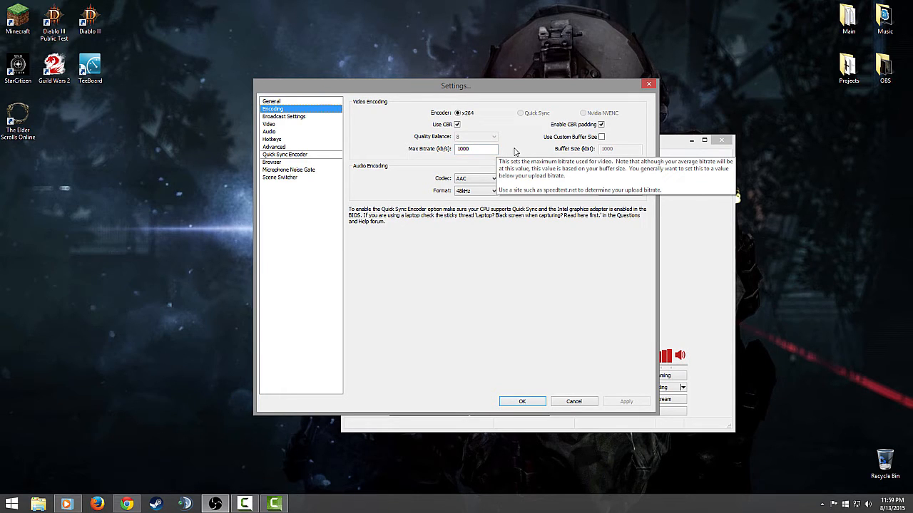
left_click(399, 126)
left_click(457, 125)
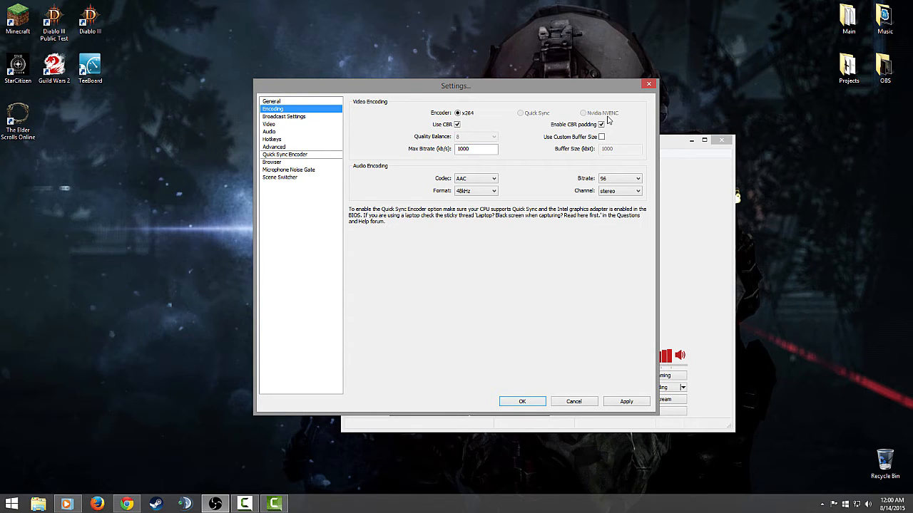
left_click(457, 125)
mouse_move(477, 137)
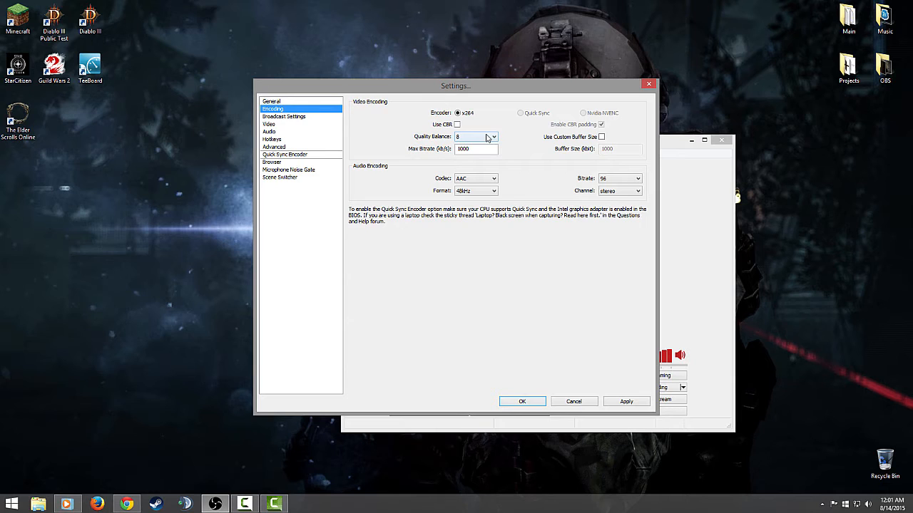
left_click(487, 138)
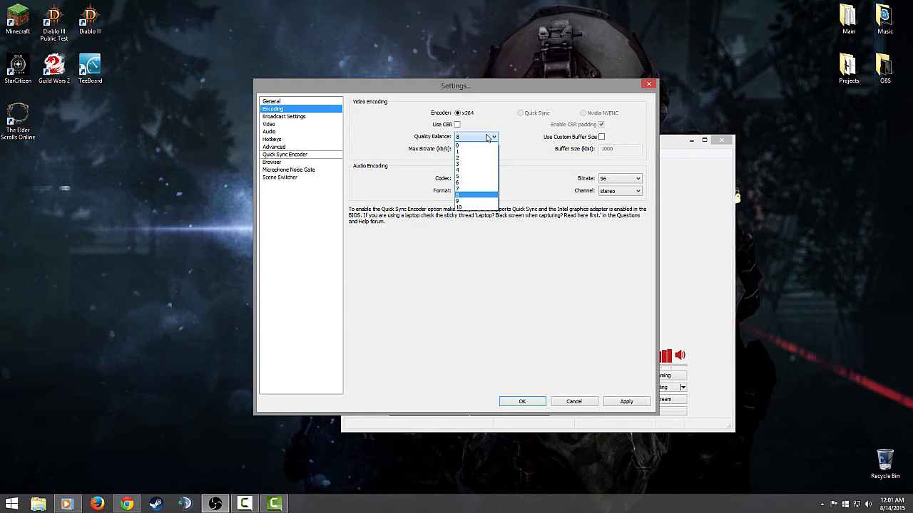
left_click(460, 207)
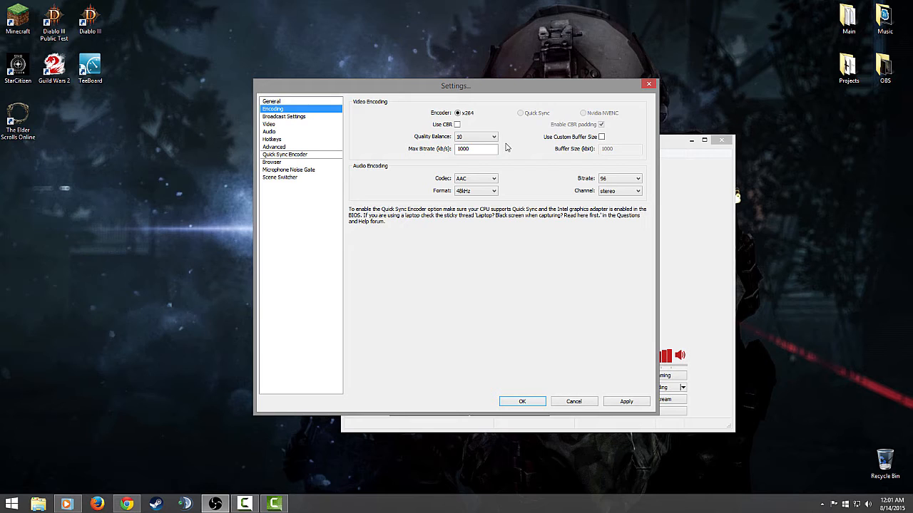
Turn Use CBR back on for the video encoding.
left_click(457, 126)
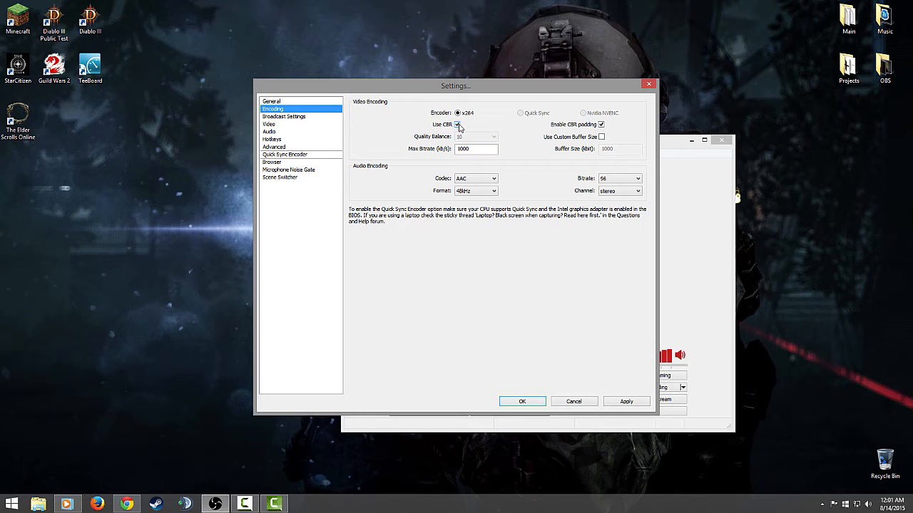
left_click(458, 126)
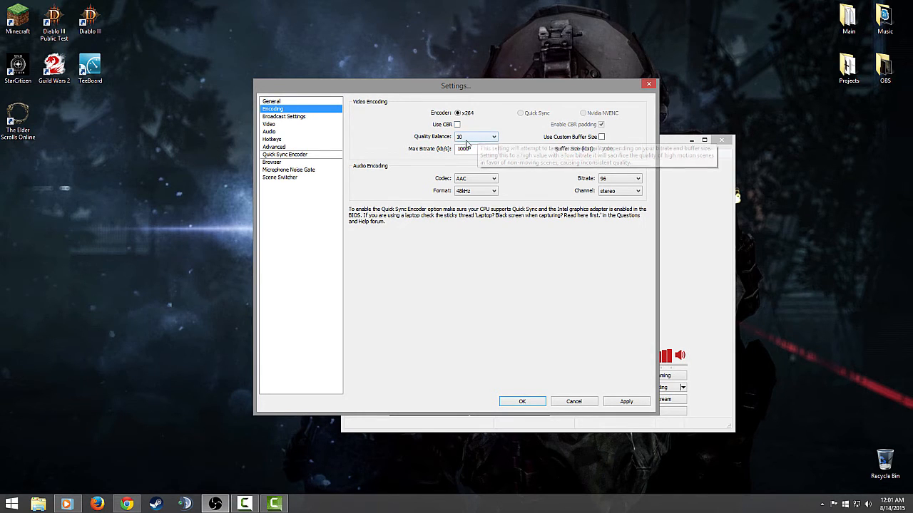
left_click(457, 126)
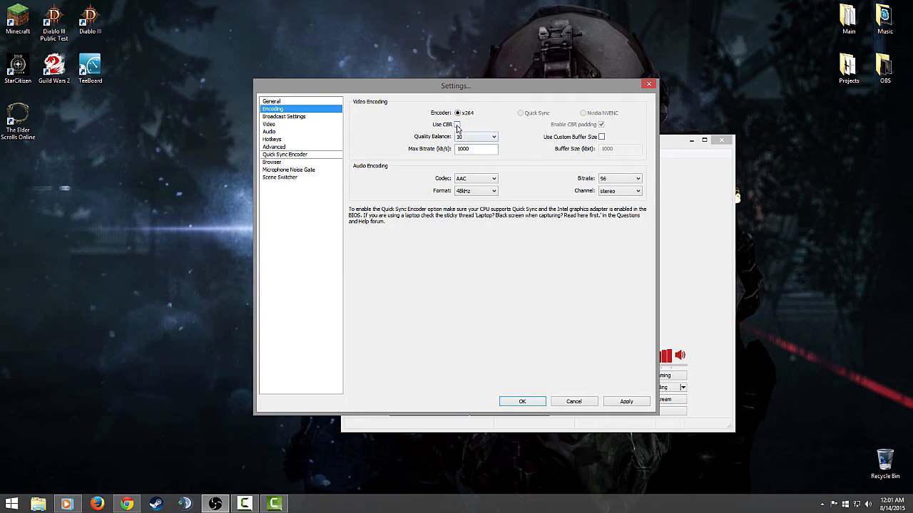
left_click(458, 125)
mouse_move(488, 153)
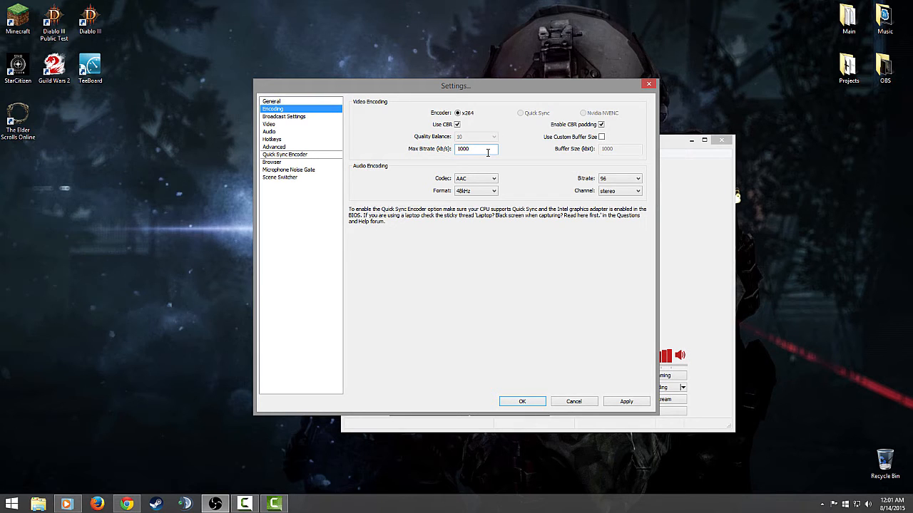
Switch to Chrome and check the recommended 720p bitrate in the Twitch help article's Encoding Settings section, then return to the OBS settings.
left_click(126, 504)
left_click(229, 6)
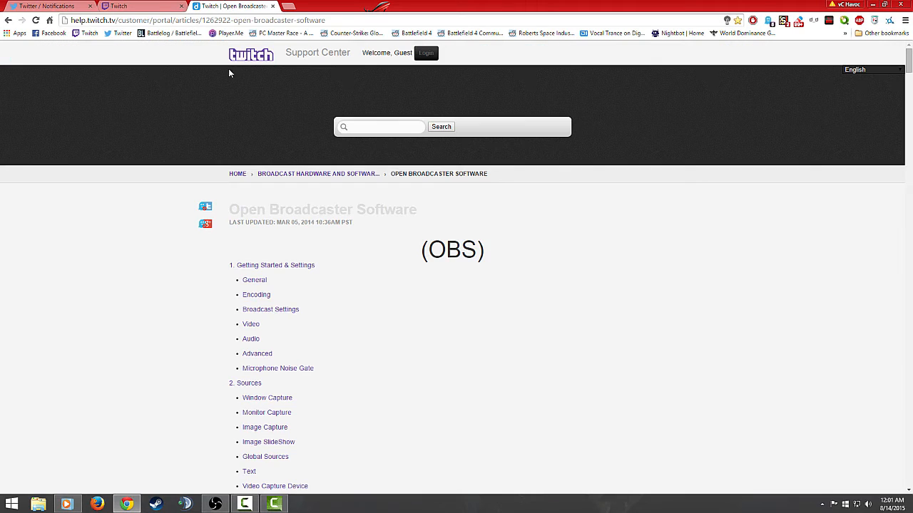
scroll(562, 254, "down", 1)
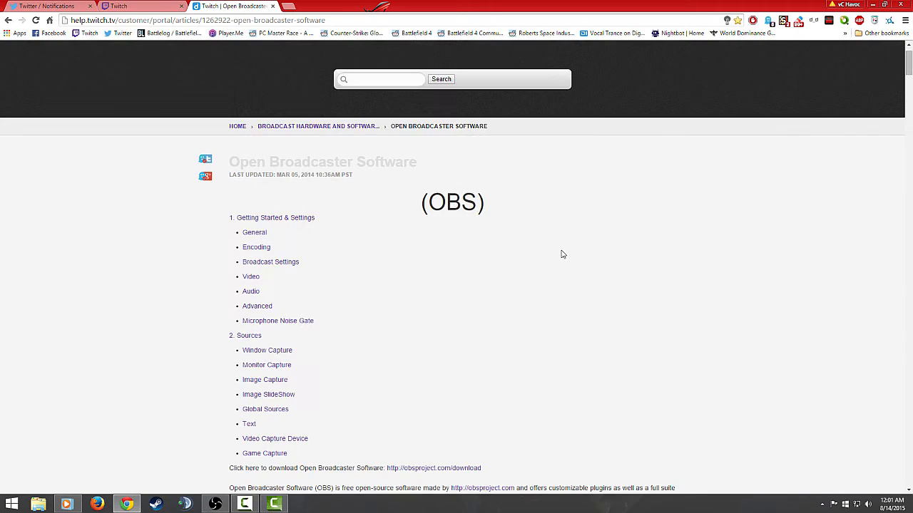
scroll(562, 255, "down", 1)
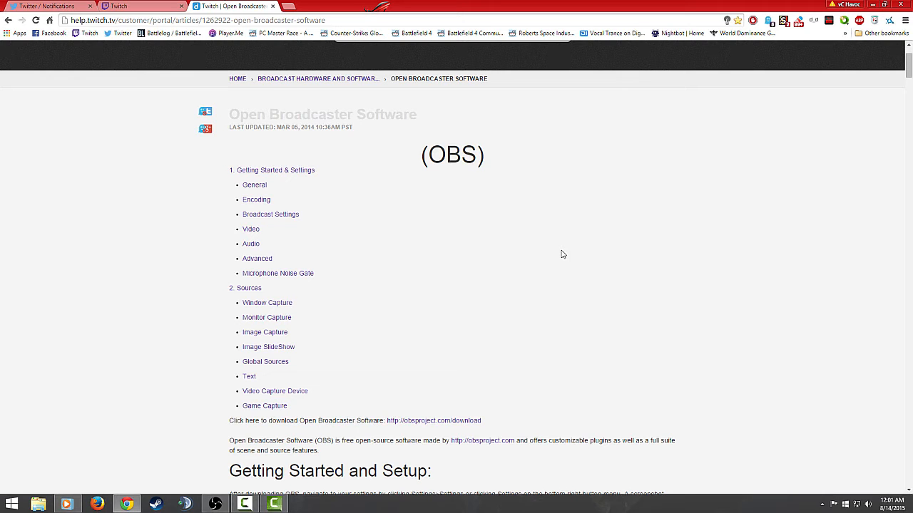
scroll(562, 255, "down", 6)
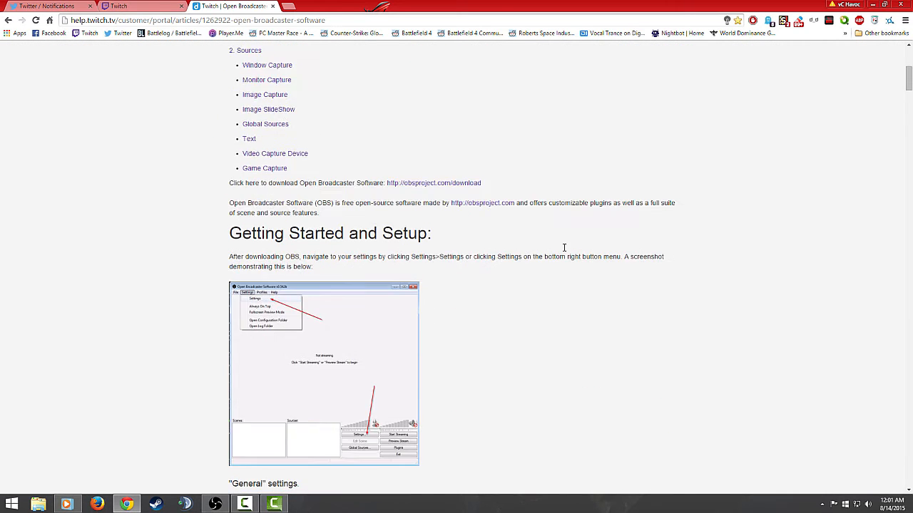
scroll(564, 251, "down", 9)
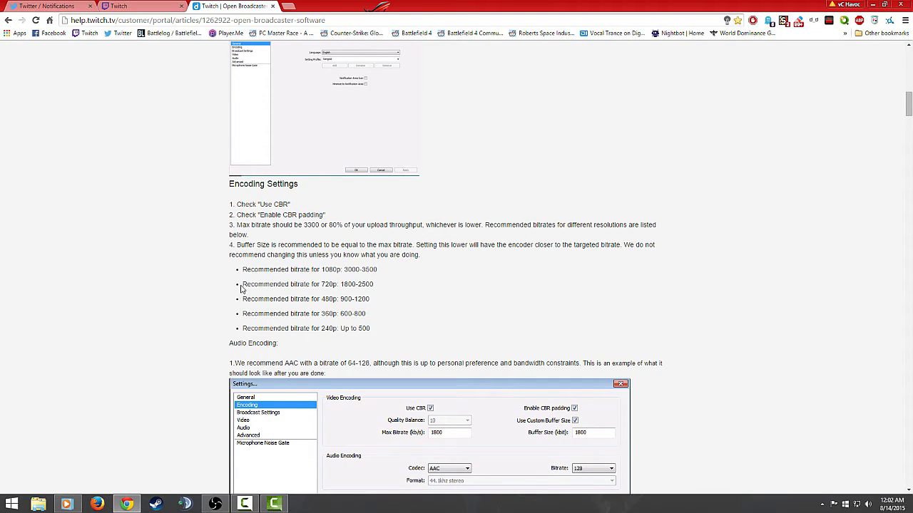
left_click_drag(243, 288, 374, 285)
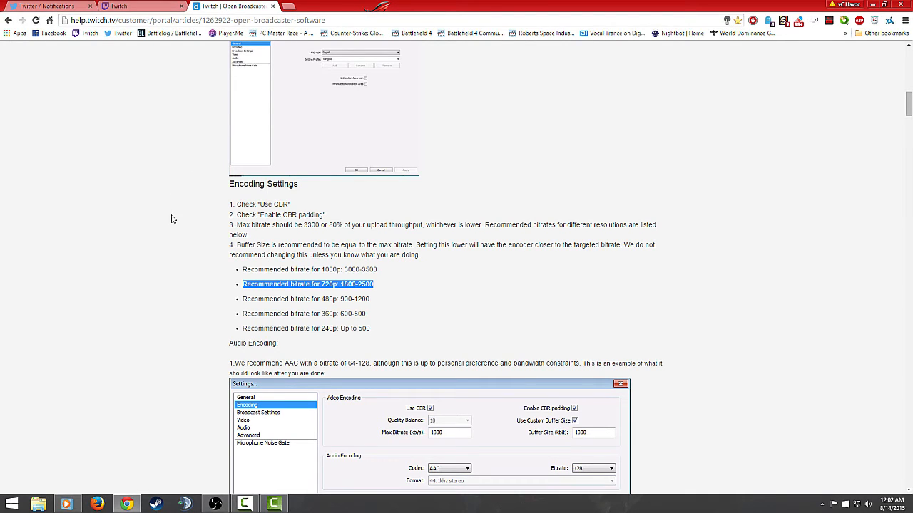
left_click(175, 258)
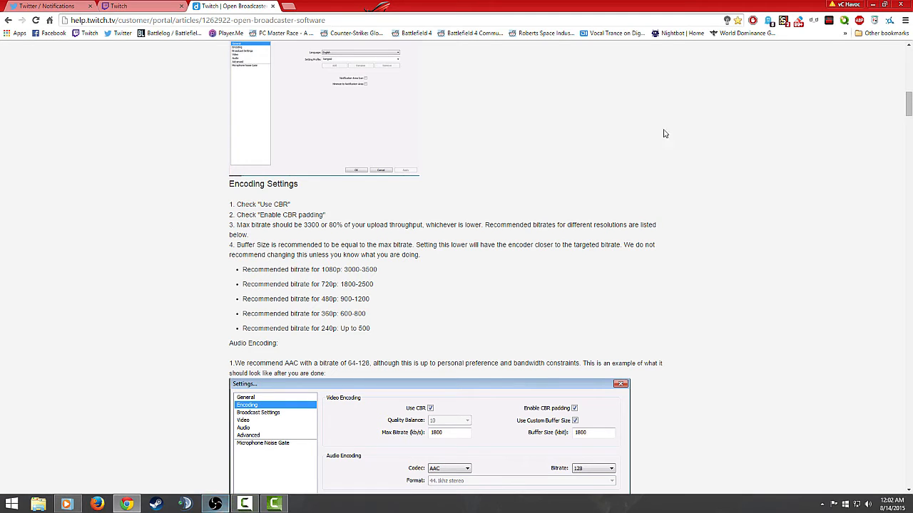
left_click(870, 5)
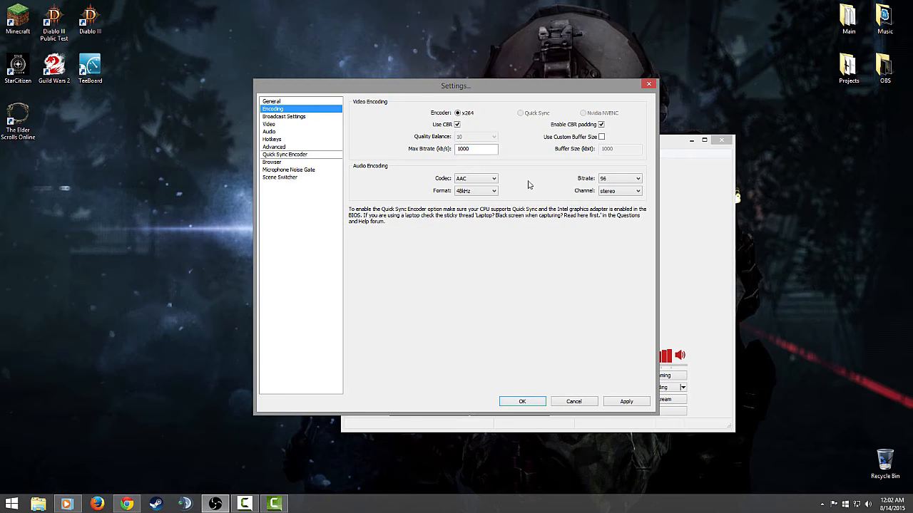
Set the maximum video bitrate to 2300 kb/s and look at the available audio bitrates without changing the selection.
double_click(491, 148)
type("2300")
left_click(620, 182)
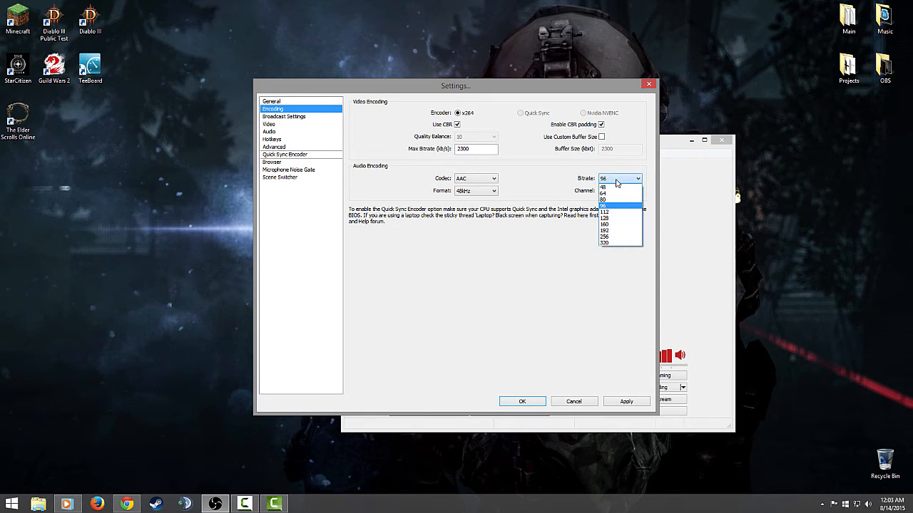
left_click(483, 156)
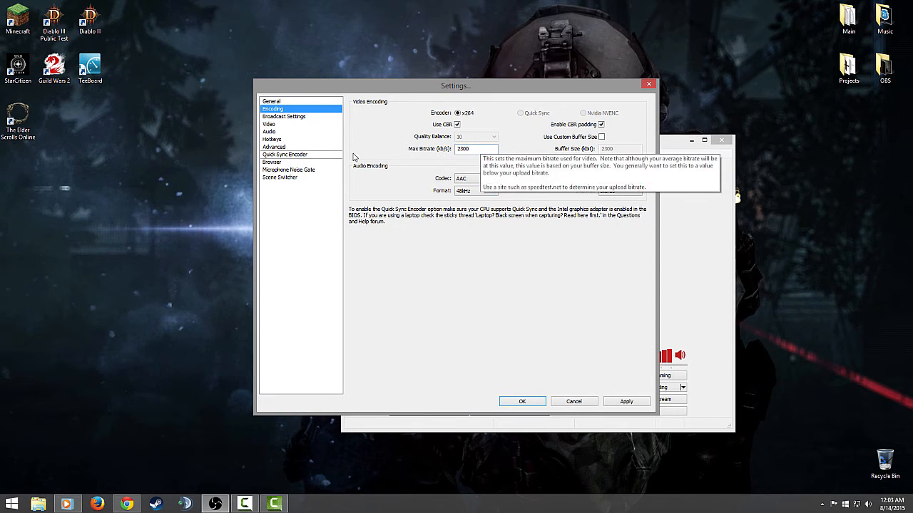
Clear the maximum video bitrate value.
double_click(476, 149)
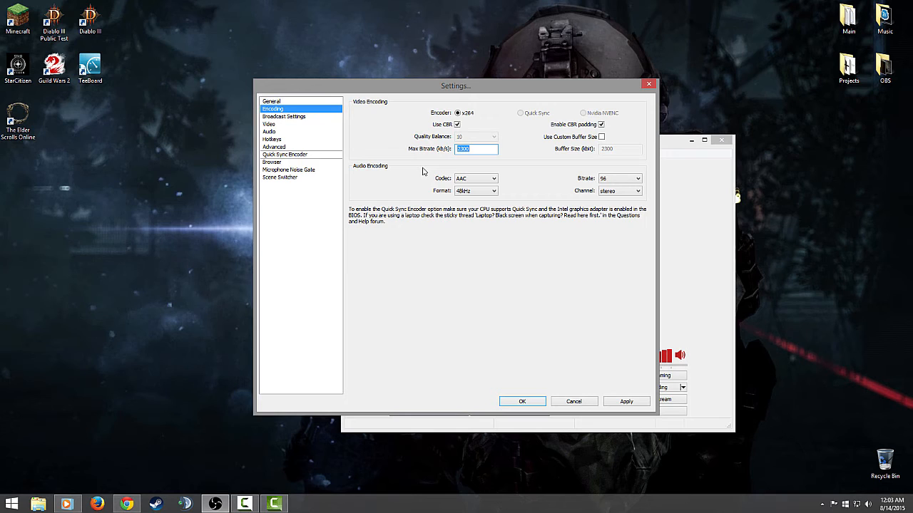
type("20")
mouse_move(489, 151)
key("BackSpace")
key("BackSpace")
key("BackSpace")
Switch to Chrome to check the recommended 1080p bitrate in the Twitch help article, then return to the OBS settings.
left_click(126, 503)
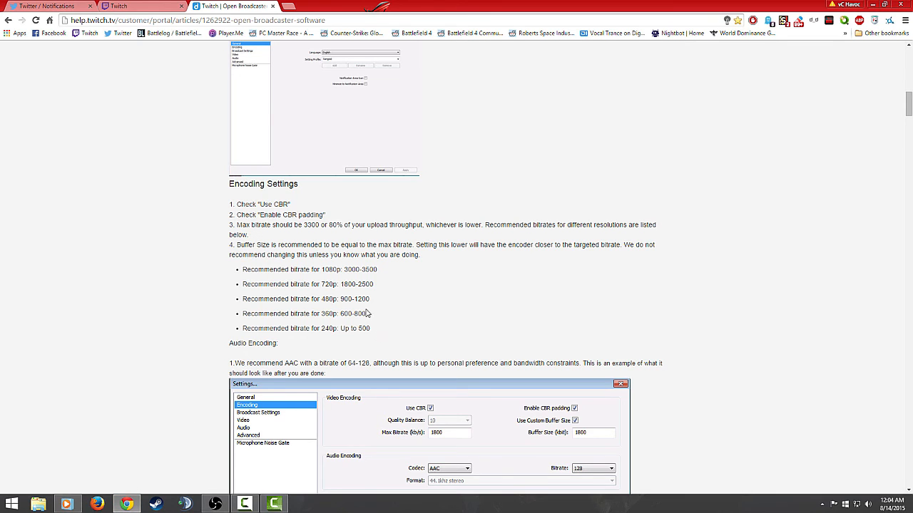
left_click_drag(378, 269, 343, 270)
left_click(871, 4)
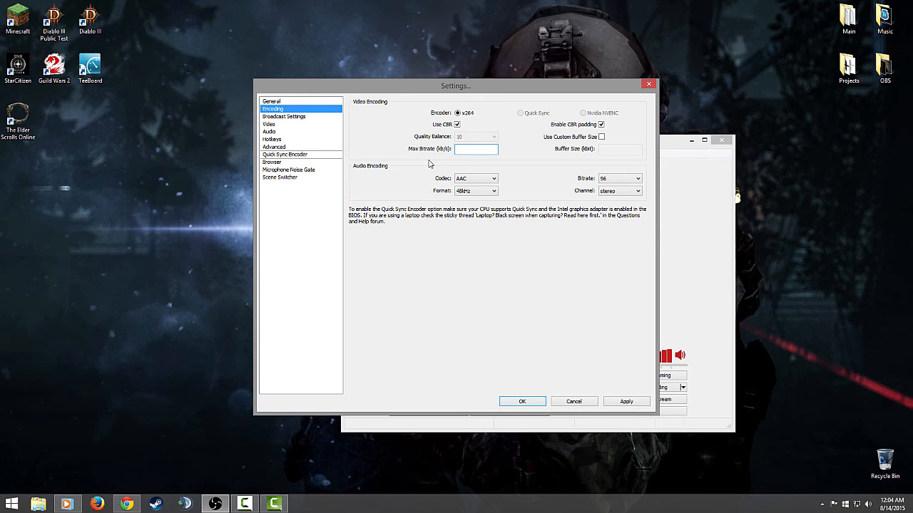
type("3000")
key("BackSpace")
key("BackSpace")
key("BackSpace")
key("BackSpace")
type("1900")
key("BackSpace")
key("BackSpace")
key("BackSpace")
Set the maximum video bitrate to 3000 kb/s and apply the encoding settings.
type("30")
left_click(629, 404)
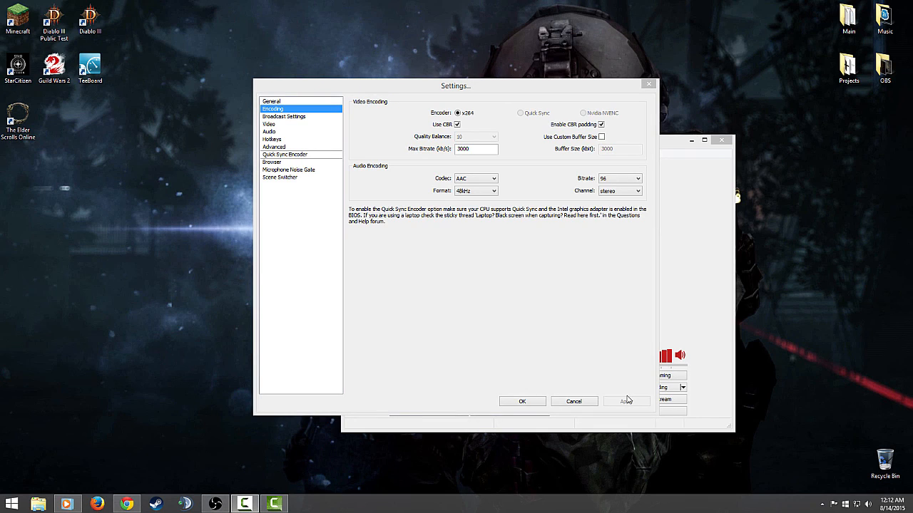
Select the maximum video bitrate value and view its explanation.
left_click_drag(471, 150, 429, 159)
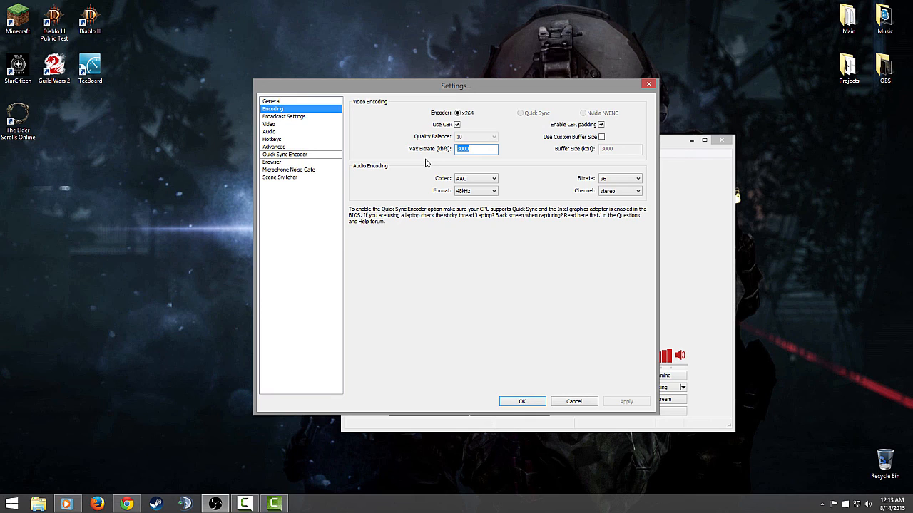
mouse_move(475, 149)
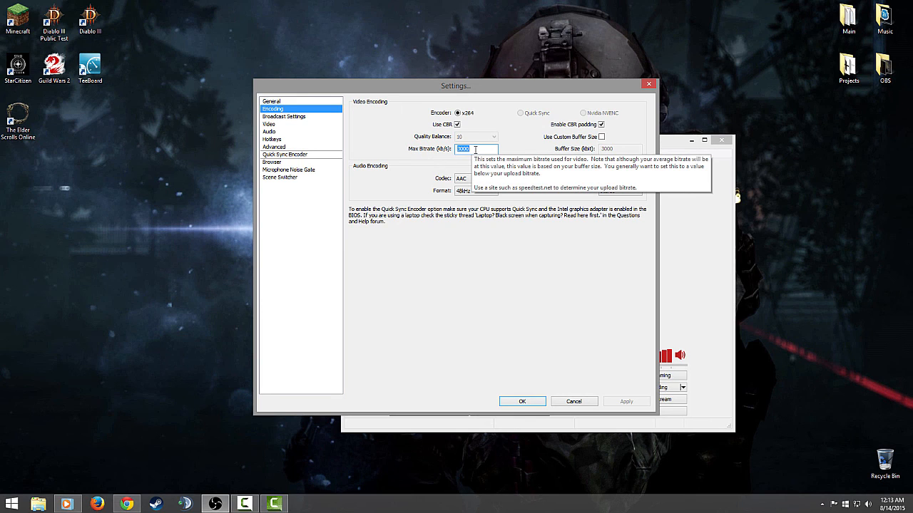